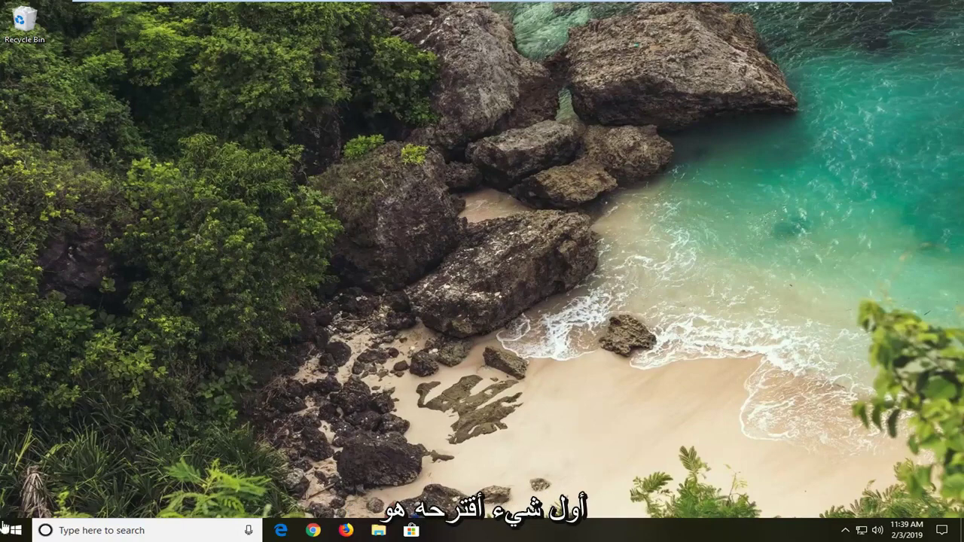
Step: Search the Start menu for CCleaner and open its shortcut's folder under Start Menu\Programs
{"action": "left_click", "coordinate": [4, 533]}
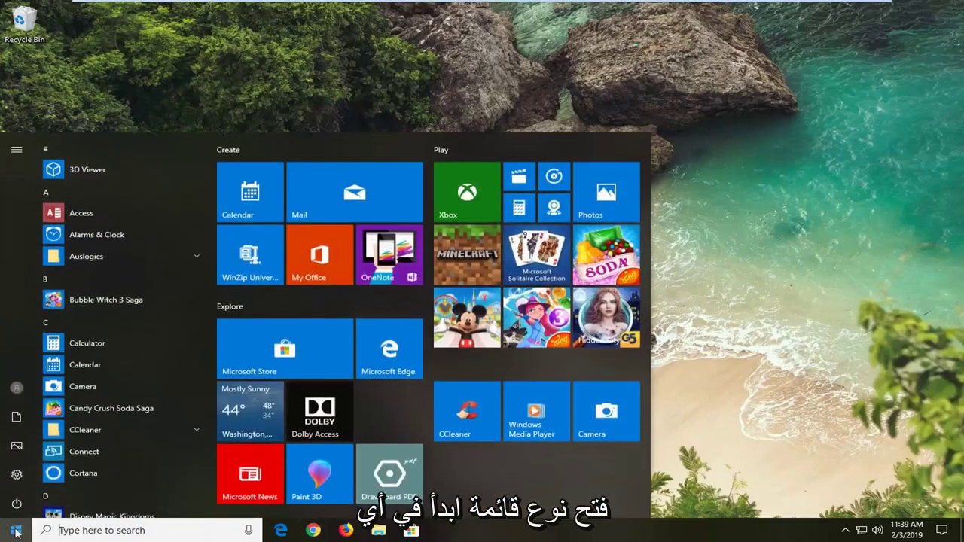
{"action": "type", "text": "d"}
{"action": "type", "text": "cleaner"}
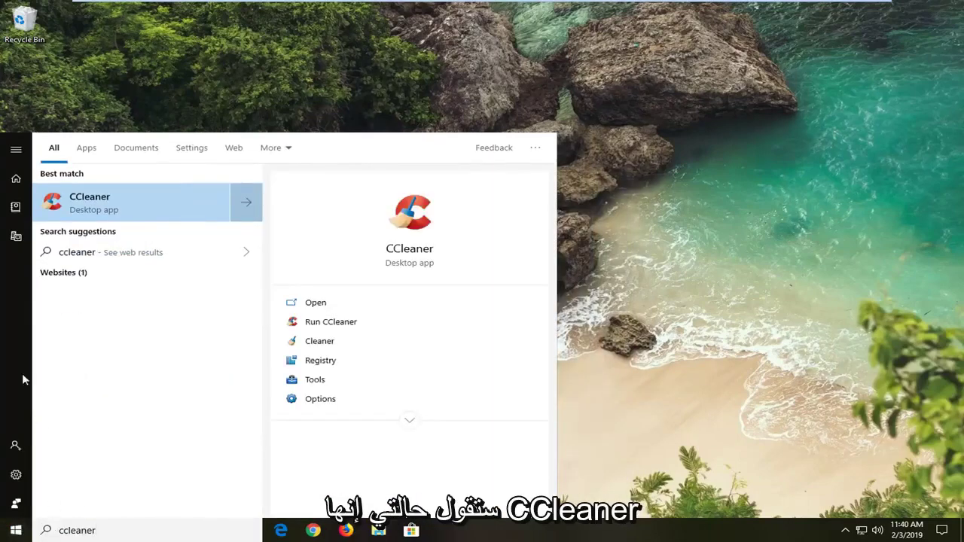
{"action": "right_click", "coordinate": [91, 205]}
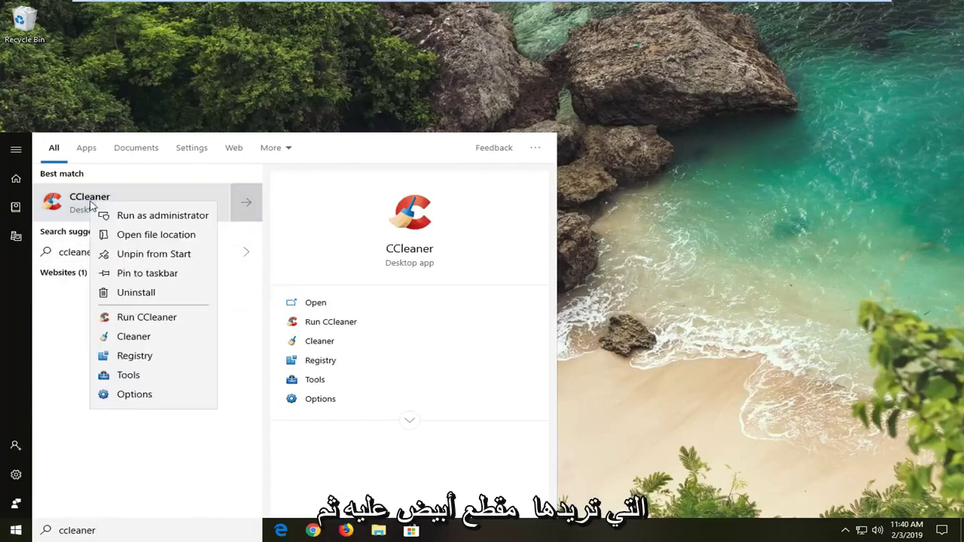
{"action": "left_click", "coordinate": [149, 237]}
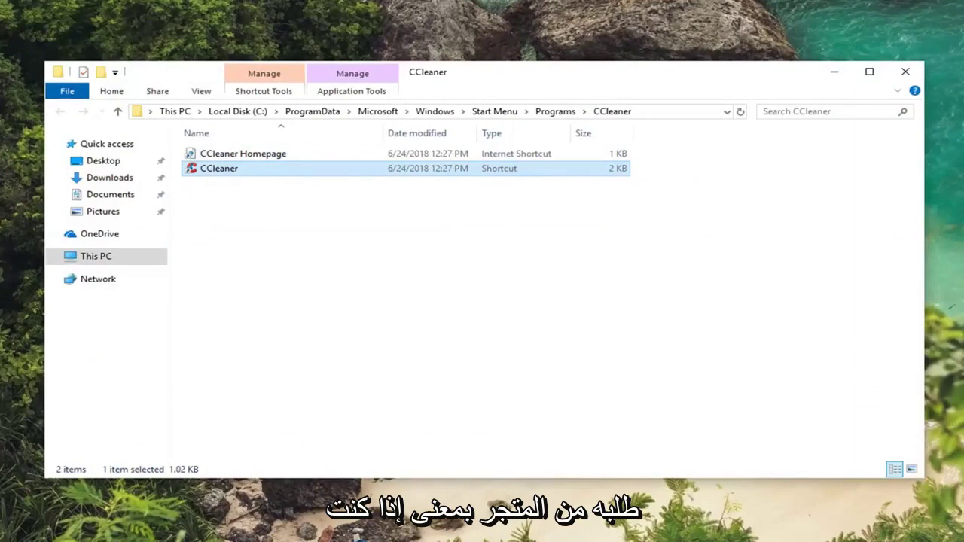
Step: In the CCleaner shortcut's properties, enable compatibility mode with Windows 8 selected
{"action": "right_click", "coordinate": [214, 173]}
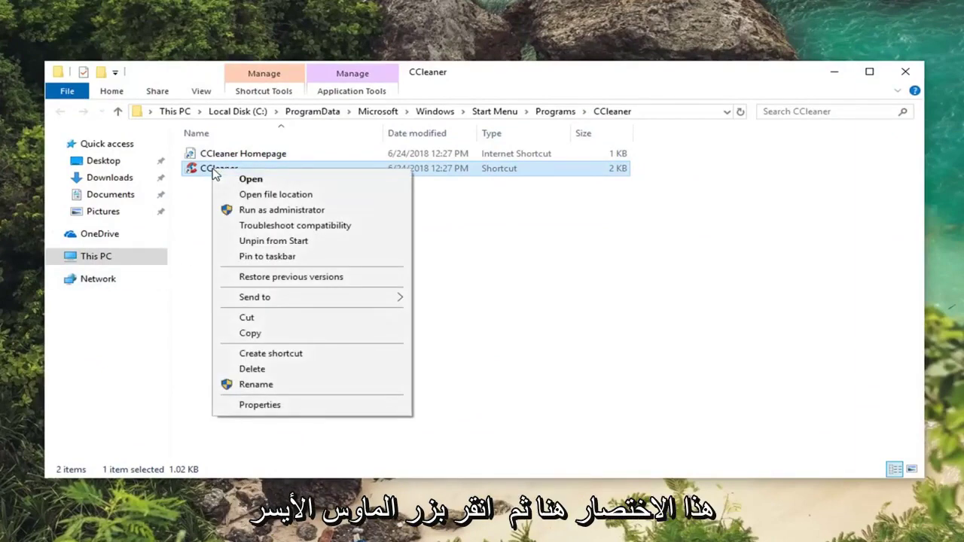
{"action": "left_click", "coordinate": [260, 406]}
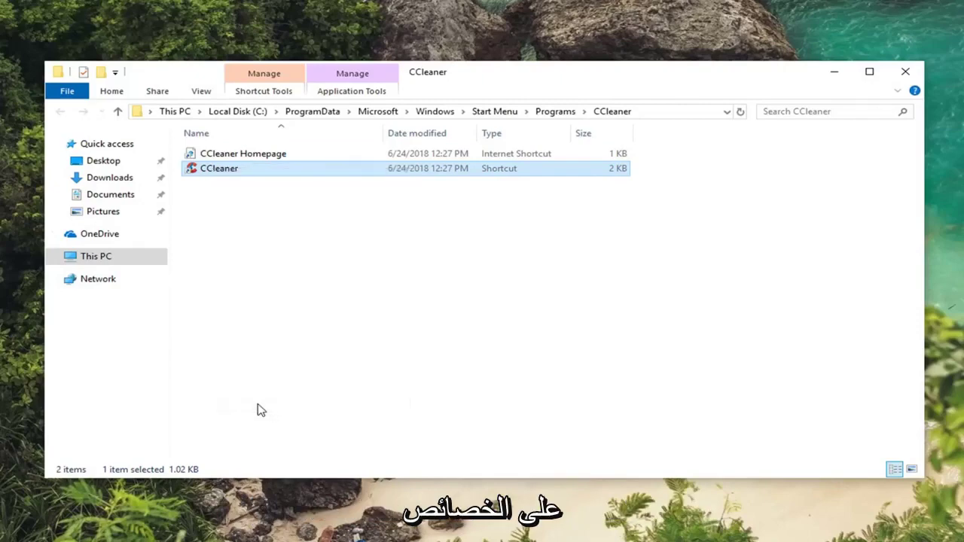
{"action": "left_click_drag", "start_coordinate": [316, 183], "coordinate": [369, 91]}
{"action": "left_click", "coordinate": [479, 129]}
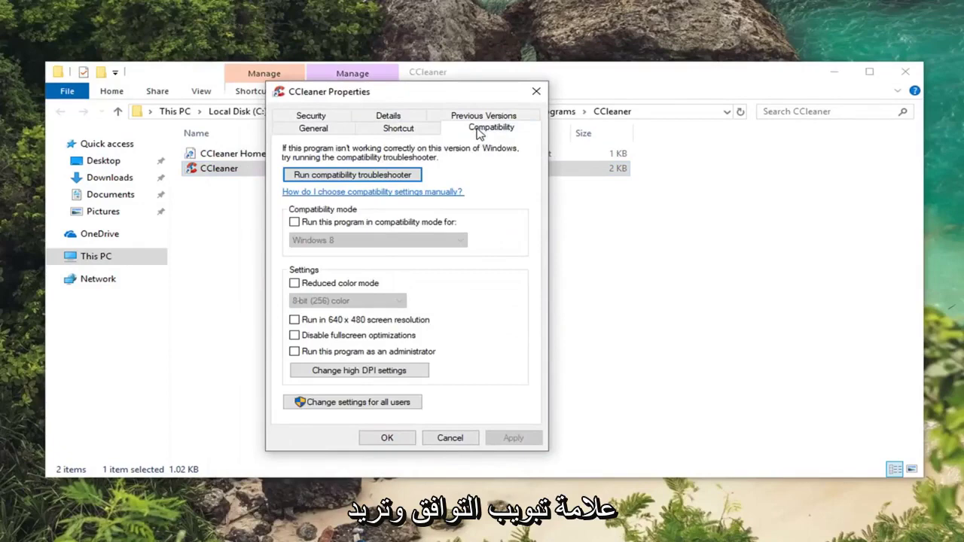
{"action": "left_click", "coordinate": [304, 223]}
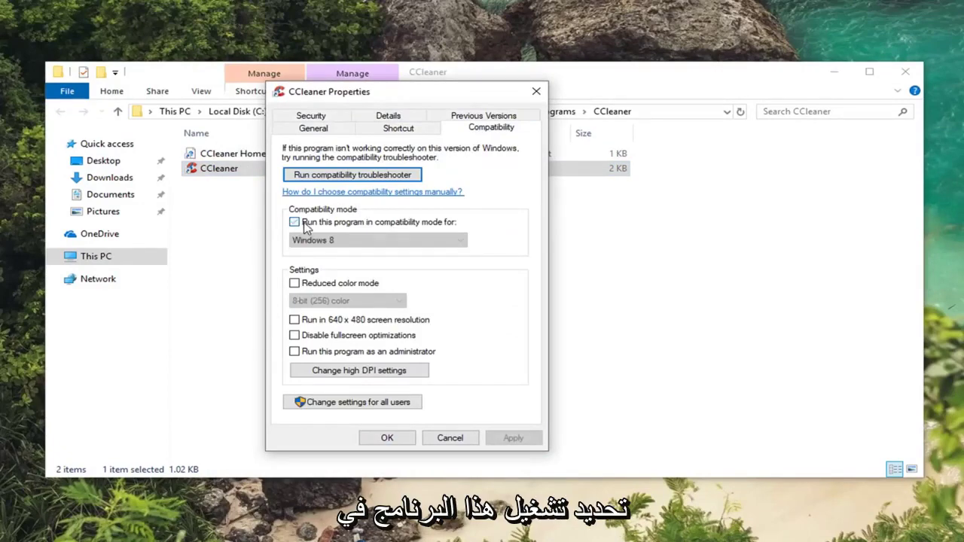
{"action": "left_click", "coordinate": [342, 241]}
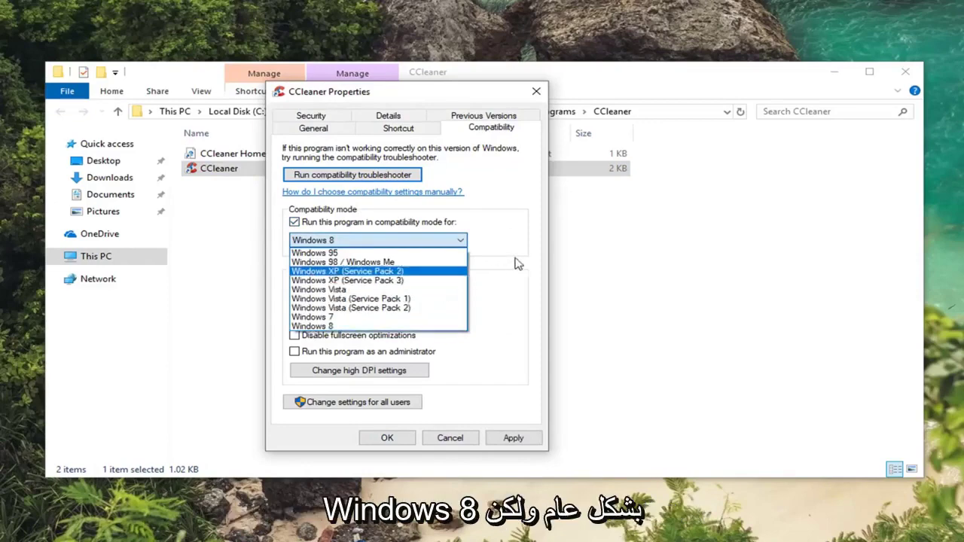
{"action": "left_click", "coordinate": [503, 224]}
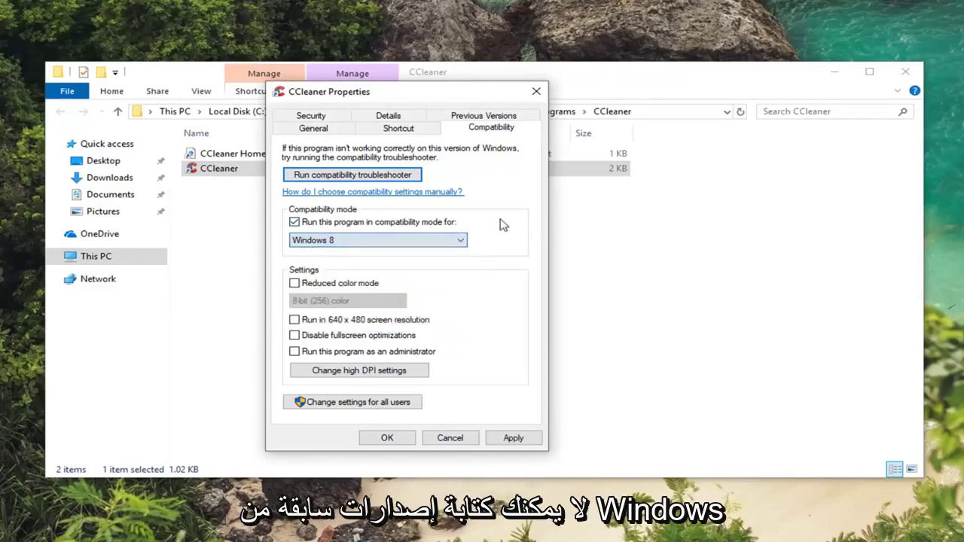
{"action": "left_click", "coordinate": [330, 246]}
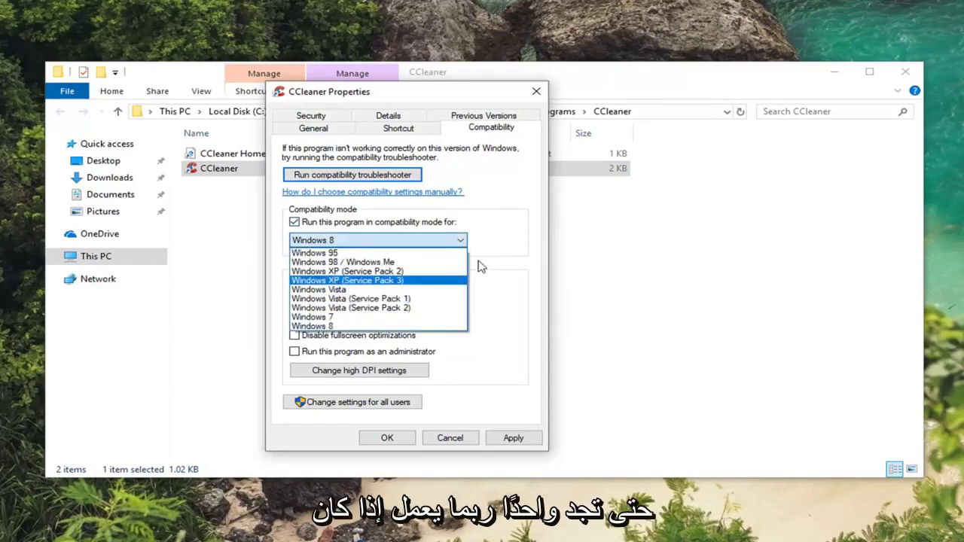
{"action": "left_click", "coordinate": [525, 242]}
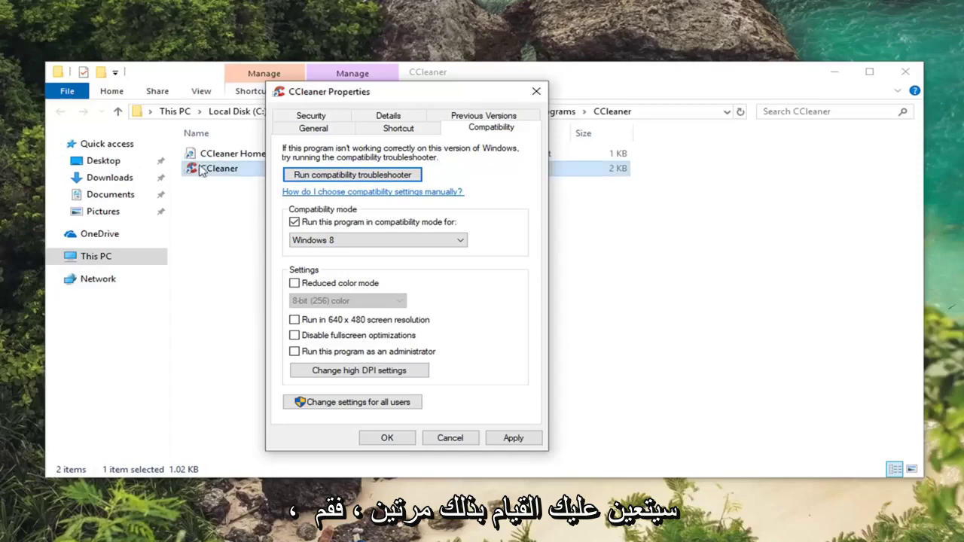
Step: Move the CCleaner properties window aside and back, then close it
{"action": "left_click_drag", "start_coordinate": [390, 92], "coordinate": [558, 182]}
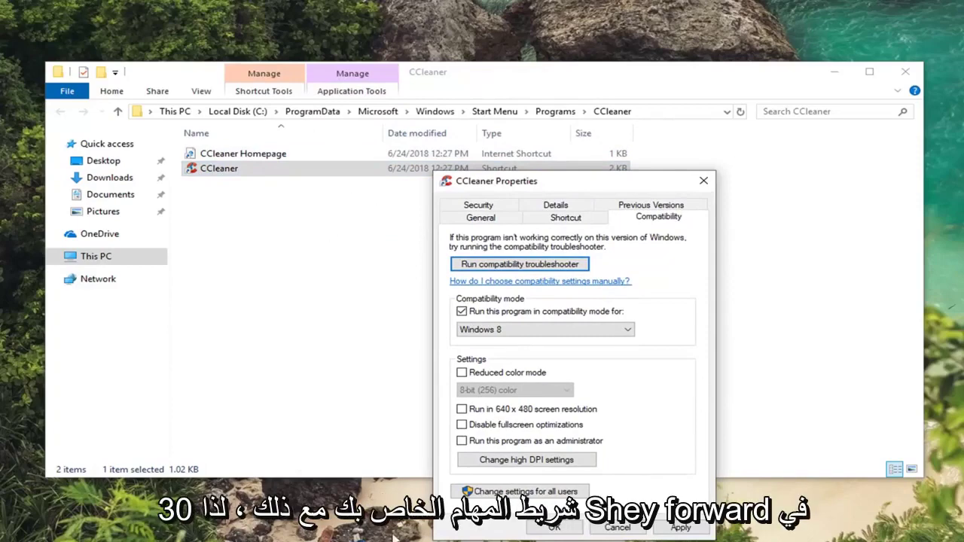
{"action": "left_click_drag", "start_coordinate": [531, 185], "coordinate": [397, 72]}
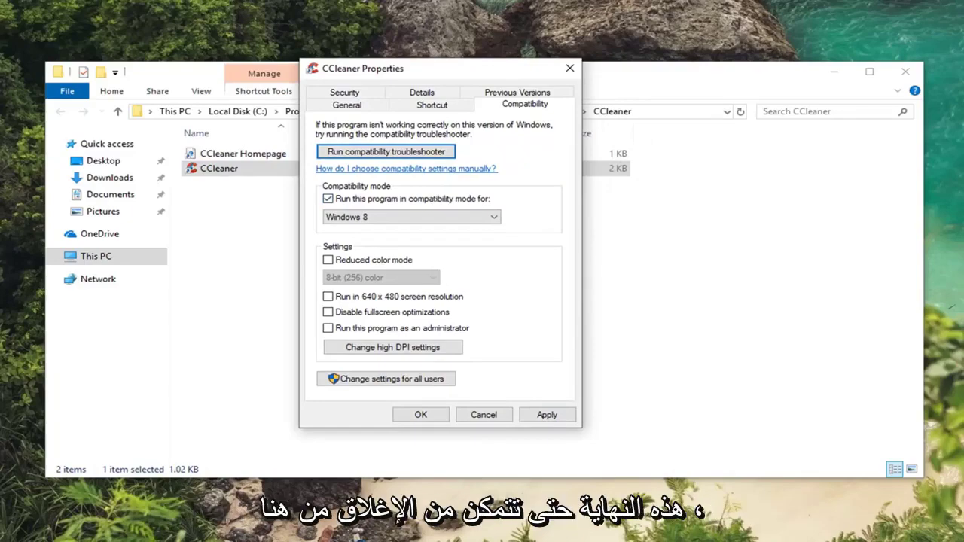
{"action": "left_click", "coordinate": [569, 68]}
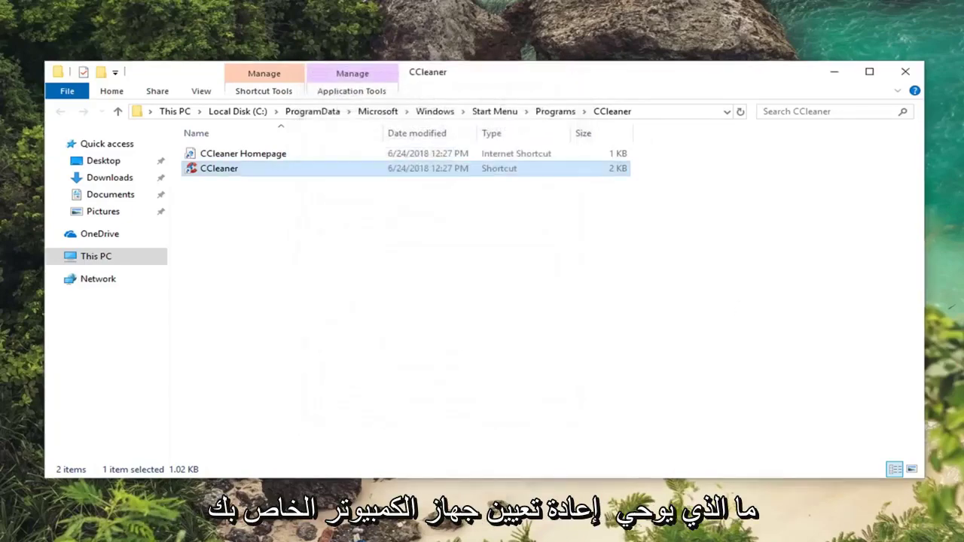
Step: Close File Explorer and launch Registry Editor (regedit) as administrator, approving the permission prompt
{"action": "left_click", "coordinate": [906, 73]}
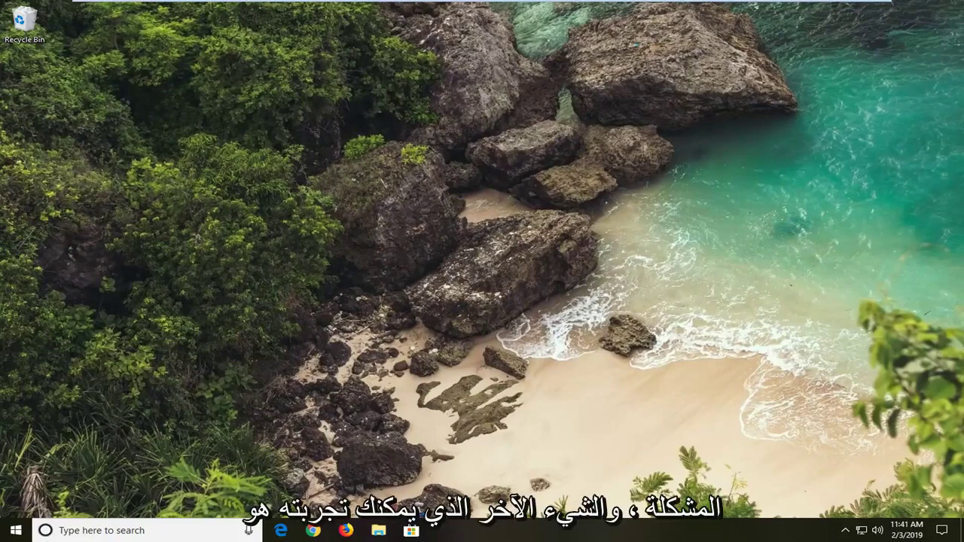
{"action": "left_click", "coordinate": [15, 530]}
{"action": "type", "text": "r"}
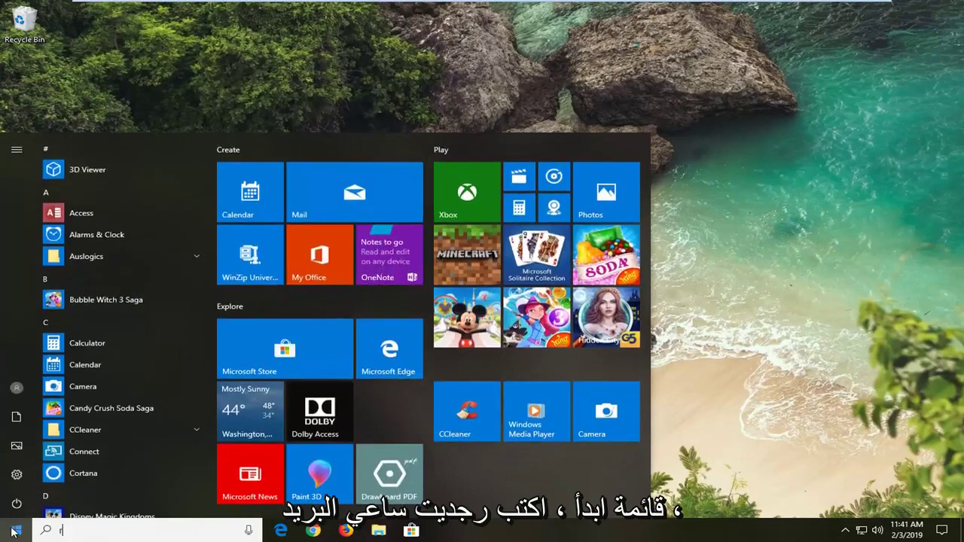
{"action": "type", "text": "egedit"}
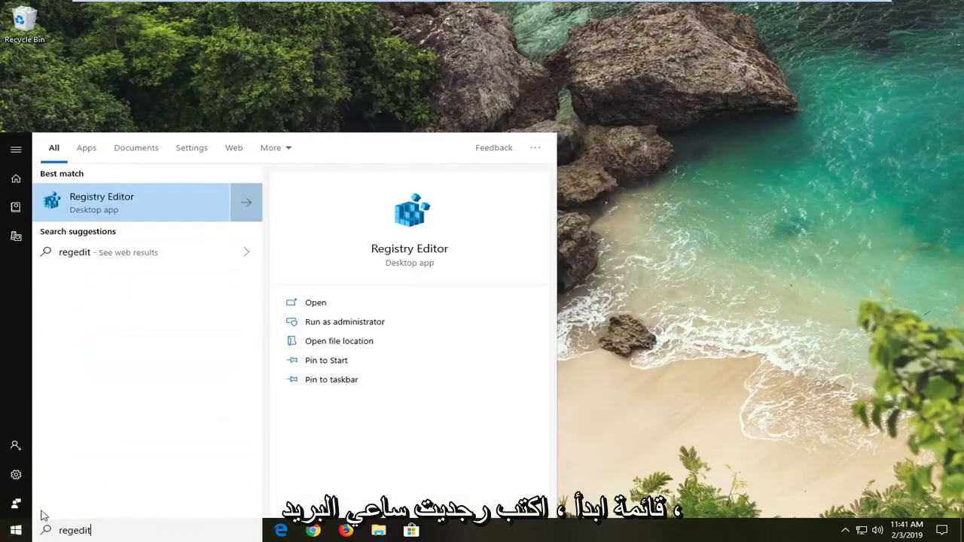
{"action": "right_click", "coordinate": [101, 207]}
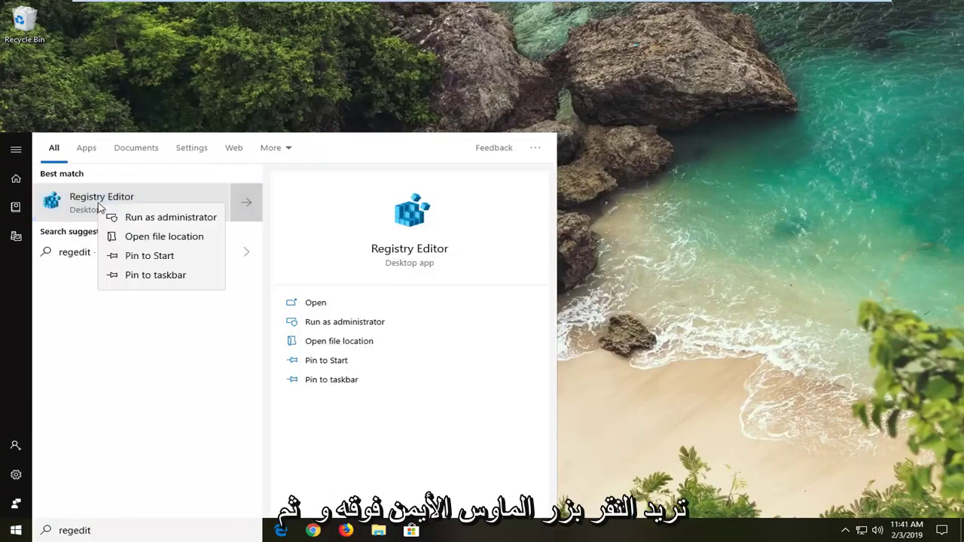
{"action": "left_click", "coordinate": [134, 219]}
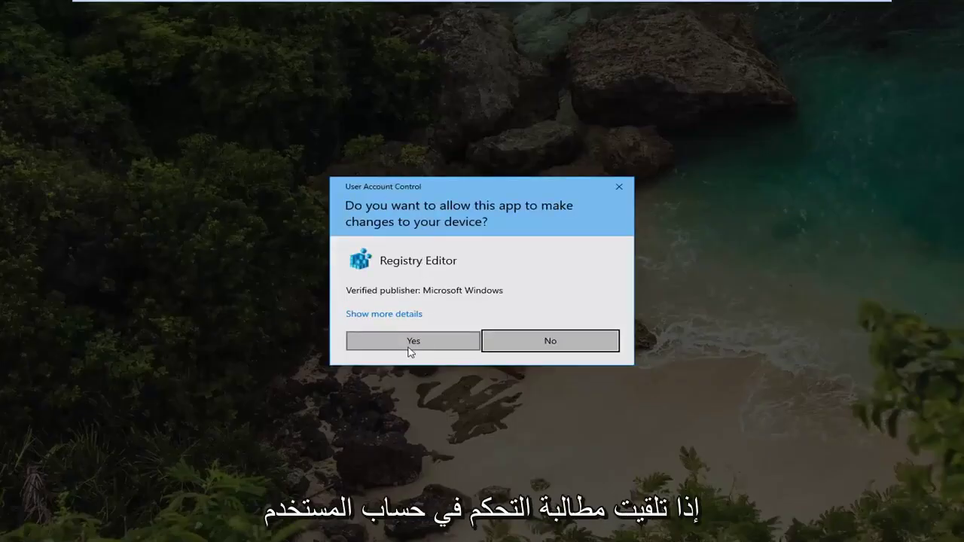
{"action": "left_click", "coordinate": [424, 341]}
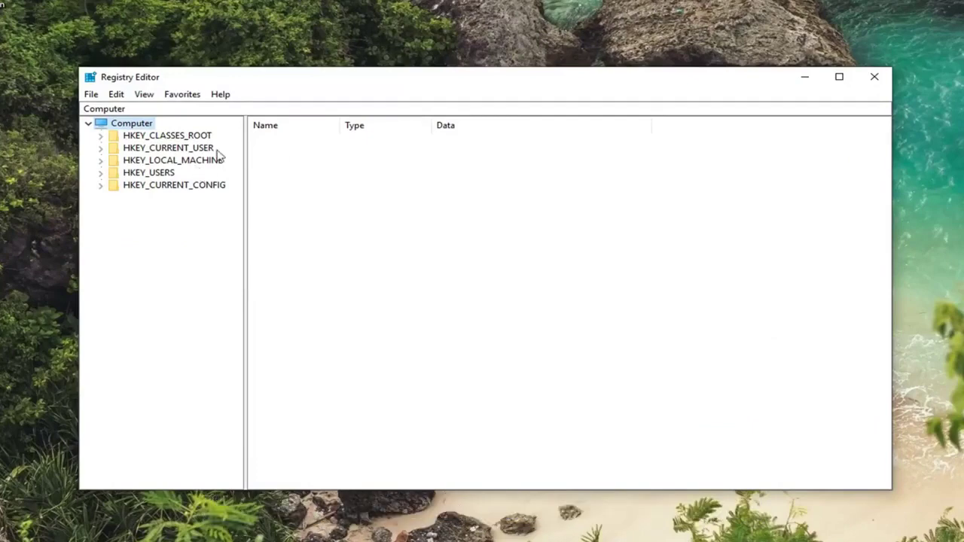
Step: Start a registry export from the File menu, then cancel without saving a backup
{"action": "left_click", "coordinate": [90, 96]}
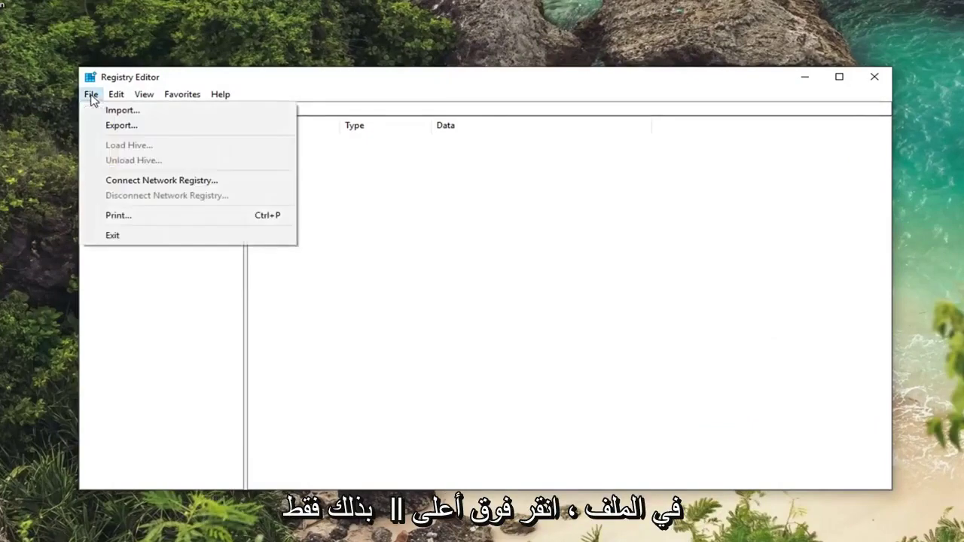
{"action": "left_click", "coordinate": [113, 125]}
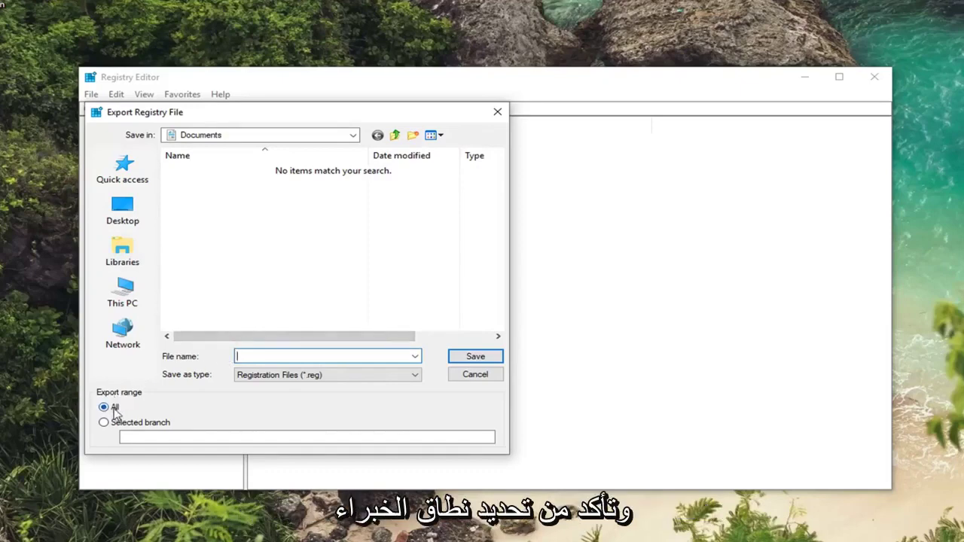
{"action": "left_click", "coordinate": [474, 375]}
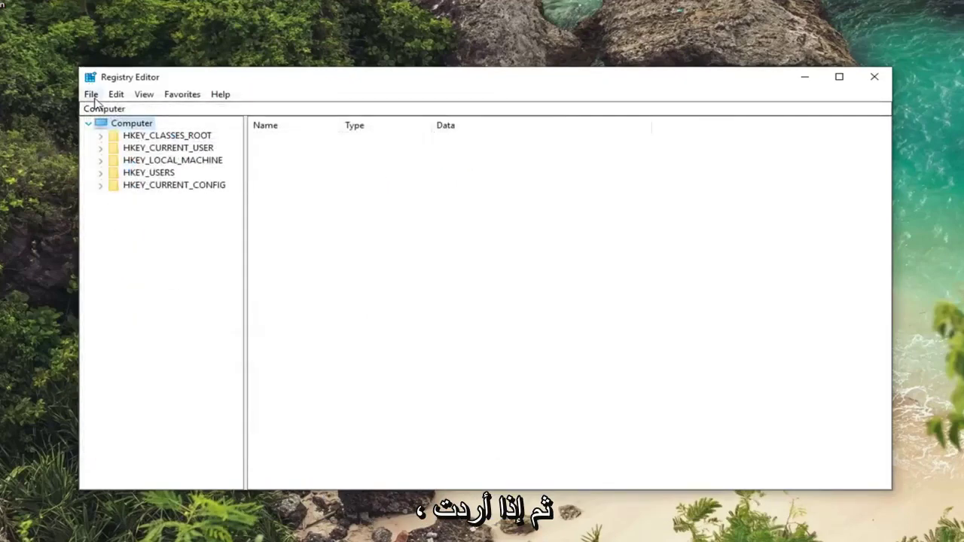
Step: Start a registry import from the File menu, then cancel without loading anything
{"action": "left_click", "coordinate": [91, 94]}
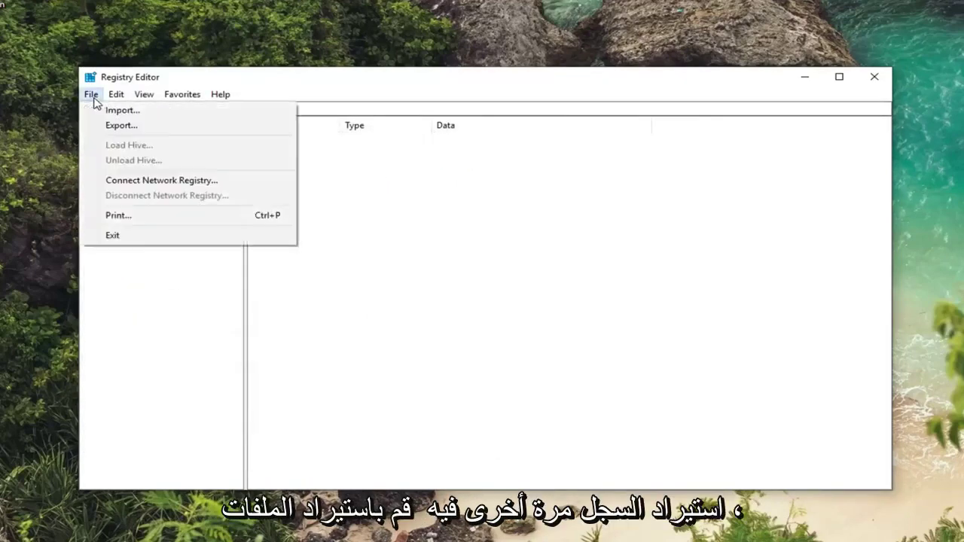
{"action": "left_click", "coordinate": [119, 110]}
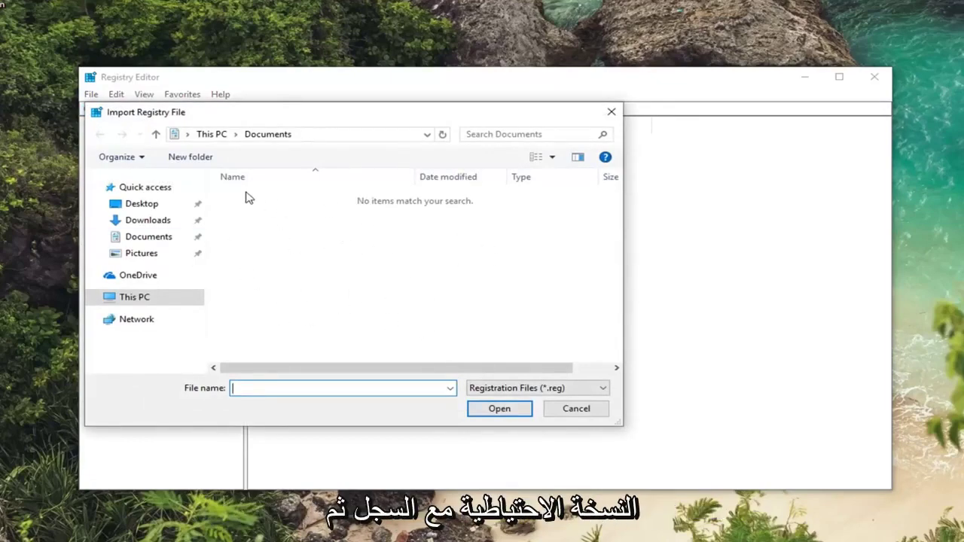
{"action": "left_click", "coordinate": [576, 409]}
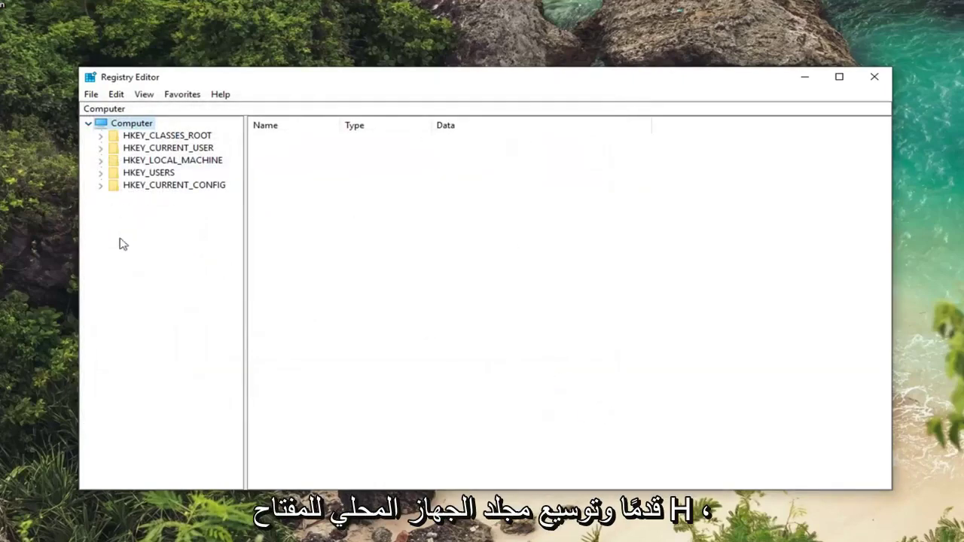
Step: Expand HKEY_LOCAL_MACHINE\SOFTWARE\Microsoft and widen the key tree pane
{"action": "left_click", "coordinate": [158, 161]}
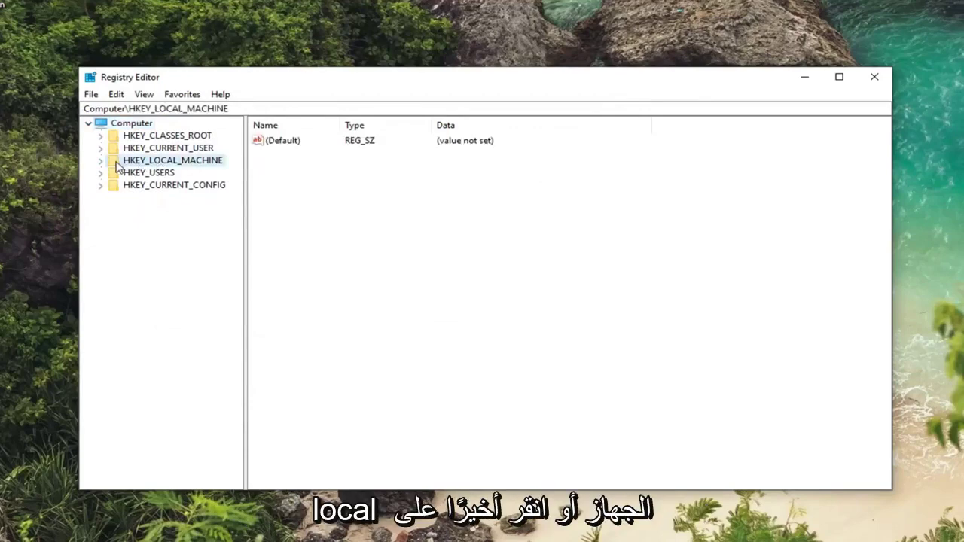
{"action": "left_click", "coordinate": [100, 162]}
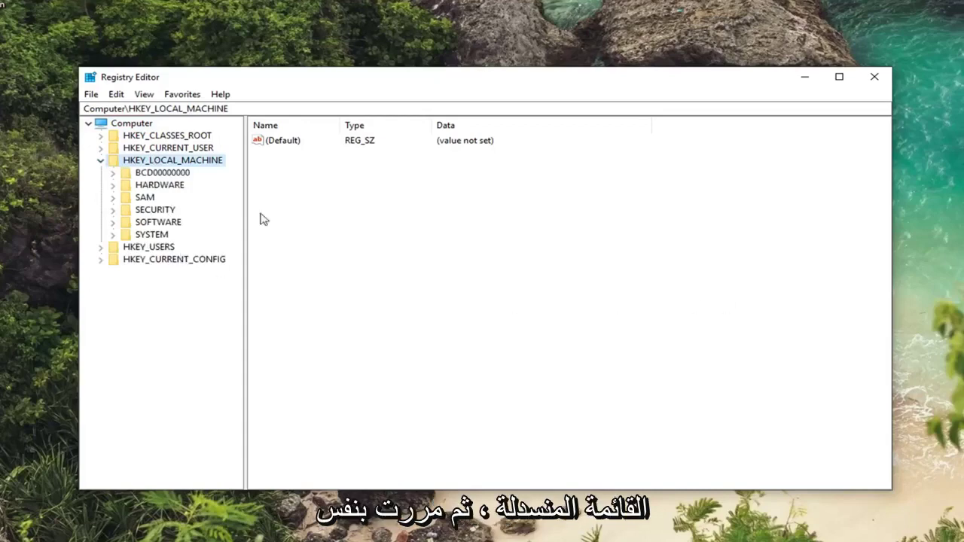
{"action": "left_click", "coordinate": [143, 222]}
{"action": "left_click", "coordinate": [113, 224]}
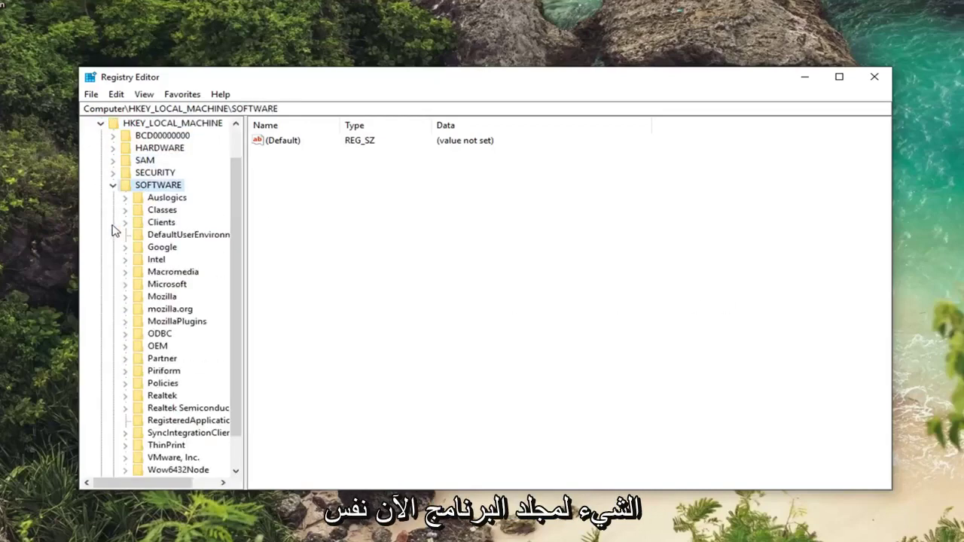
{"action": "scroll", "coordinate": [113, 229], "scroll_direction": "down", "scroll_amount": 1}
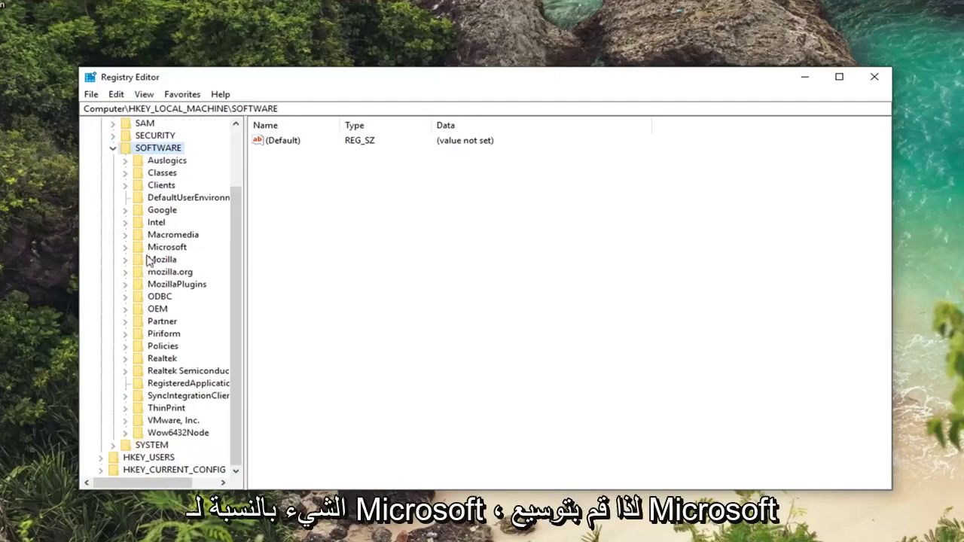
{"action": "left_click", "coordinate": [150, 246]}
{"action": "left_click", "coordinate": [126, 247]}
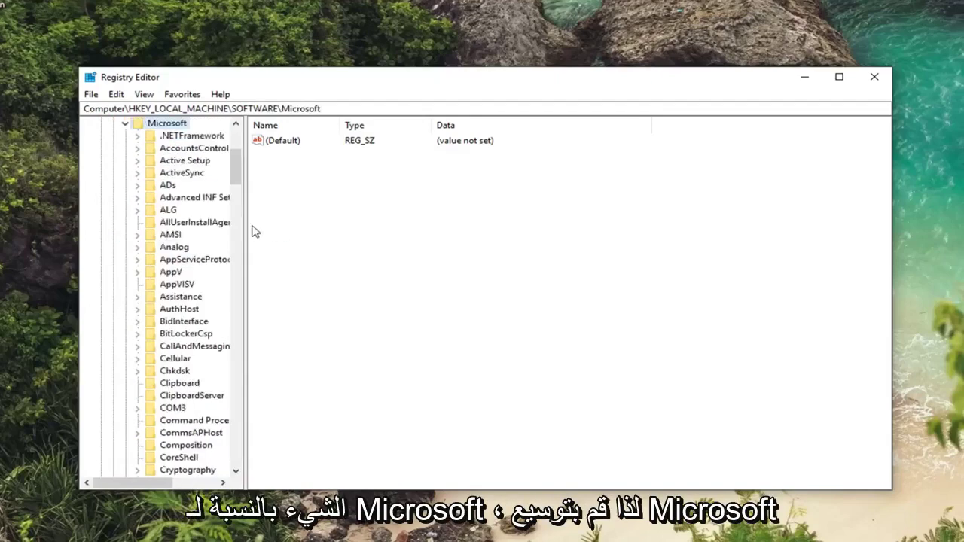
{"action": "left_click_drag", "start_coordinate": [243, 222], "coordinate": [376, 218]}
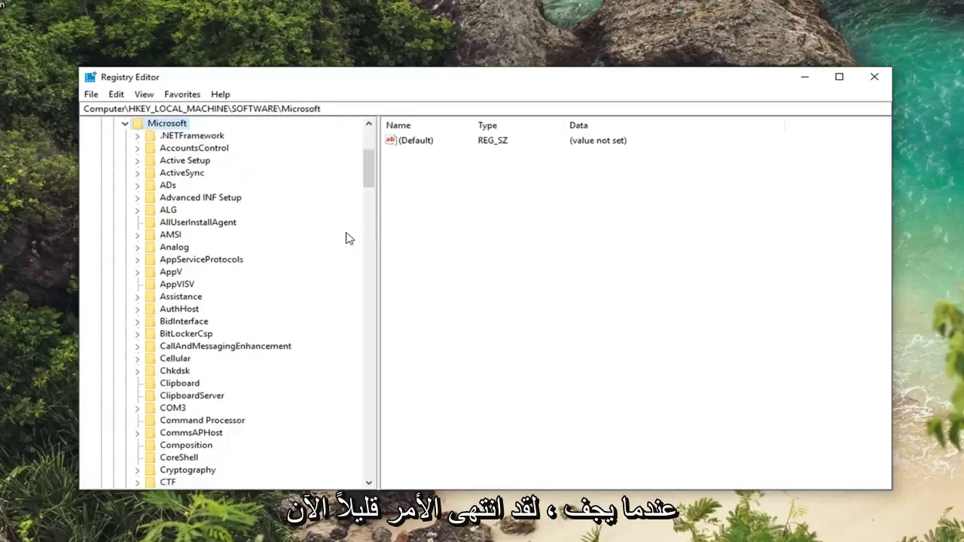
Step: Expand Windows NT\CurrentVersion and select its Windows subkey
{"action": "scroll", "coordinate": [197, 310], "scroll_direction": "down", "scroll_amount": 8}
{"action": "scroll", "coordinate": [197, 308], "scroll_direction": "down", "scroll_amount": 17}
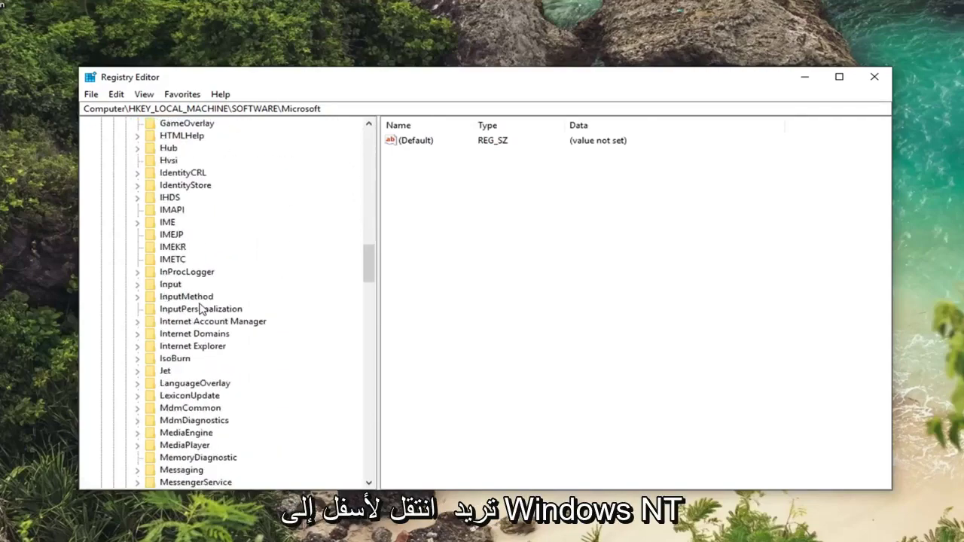
{"action": "scroll", "coordinate": [180, 332], "scroll_direction": "down", "scroll_amount": 1}
{"action": "scroll", "coordinate": [179, 352], "scroll_direction": "down", "scroll_amount": 20}
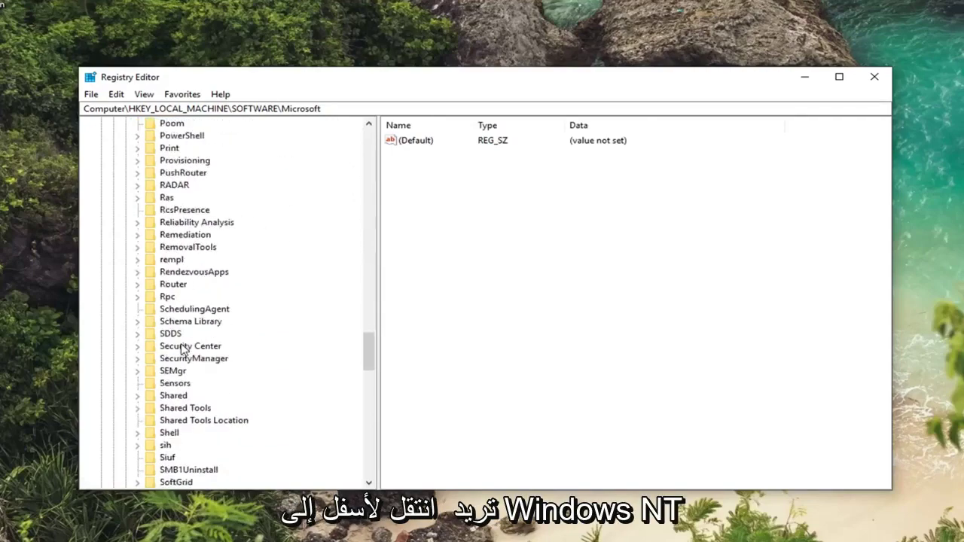
{"action": "scroll", "coordinate": [179, 358], "scroll_direction": "down", "scroll_amount": 4}
{"action": "left_click", "coordinate": [168, 371]}
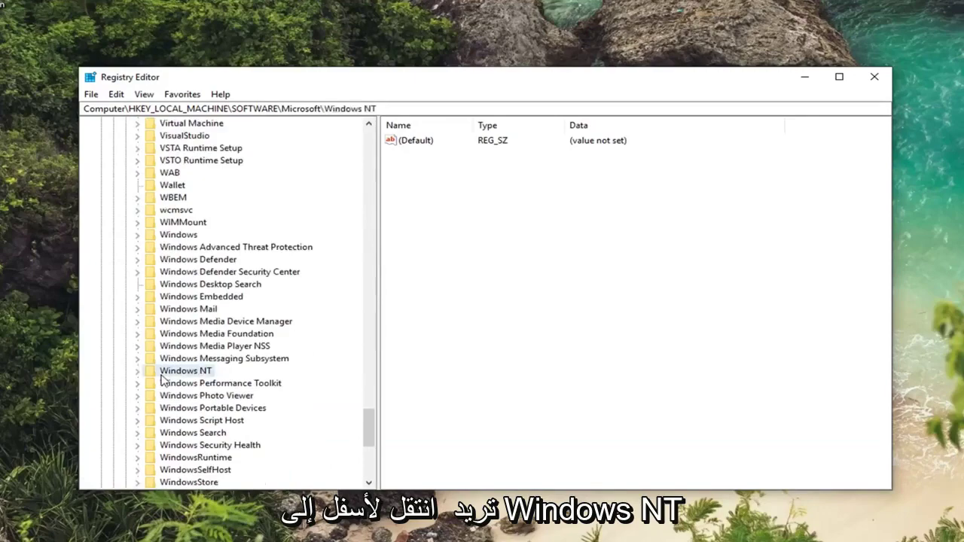
{"action": "left_click", "coordinate": [137, 374]}
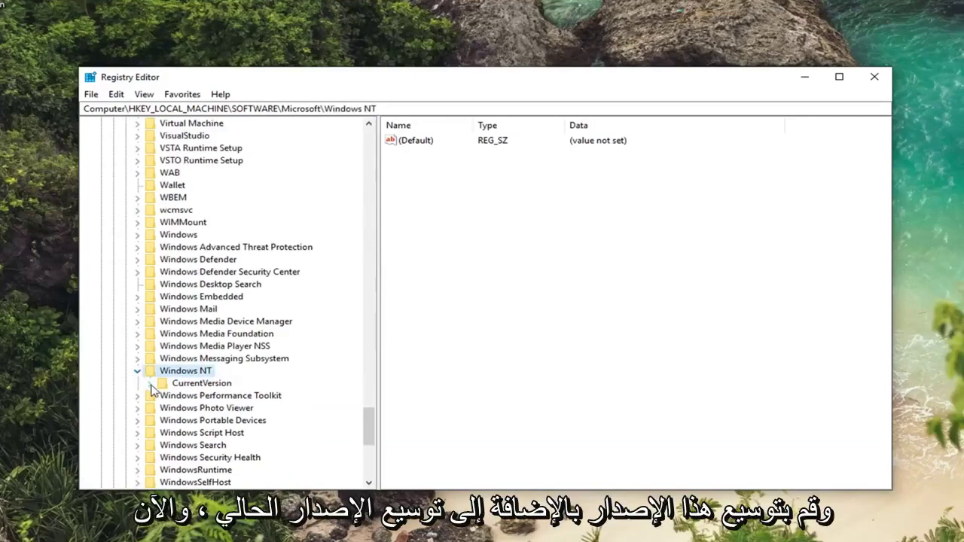
{"action": "left_click", "coordinate": [151, 384]}
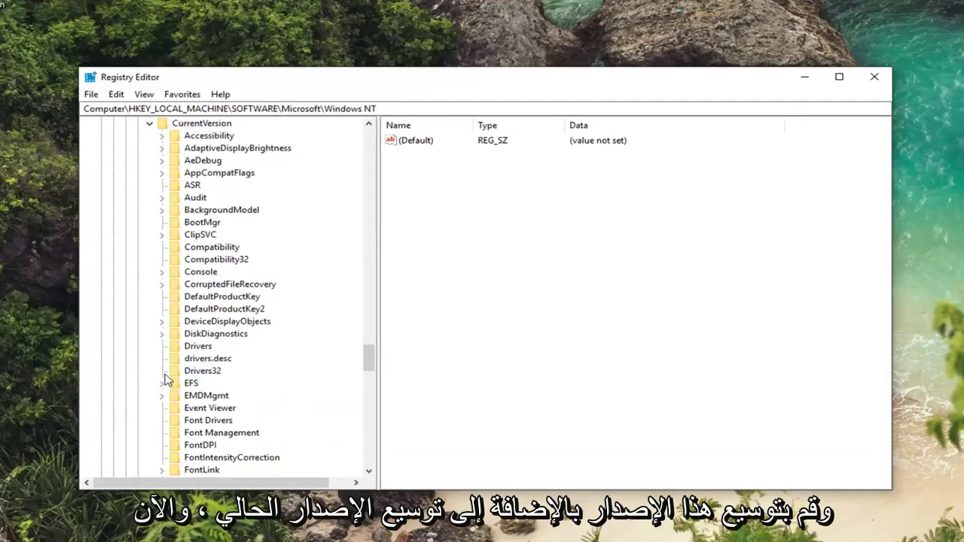
{"action": "scroll", "coordinate": [169, 378], "scroll_direction": "down", "scroll_amount": 20}
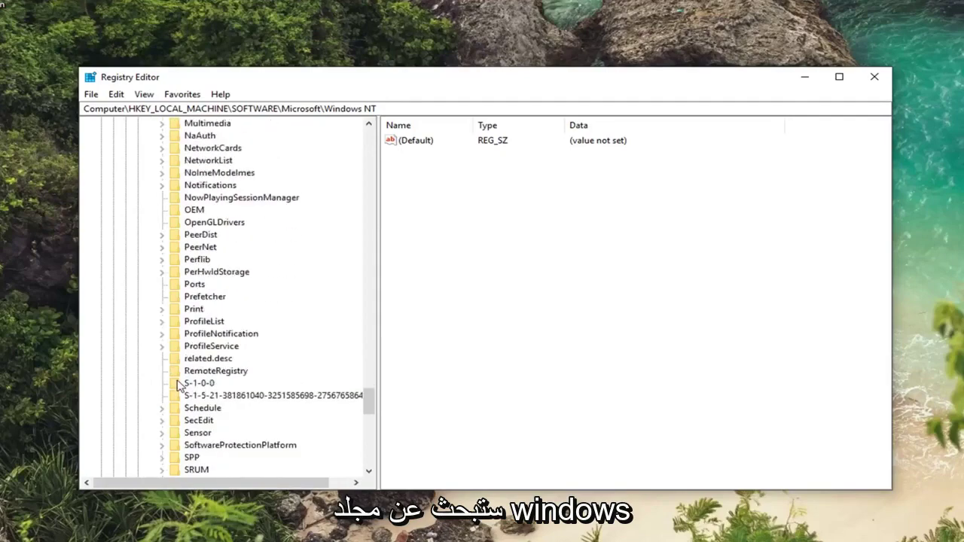
{"action": "scroll", "coordinate": [178, 385], "scroll_direction": "down", "scroll_amount": 4}
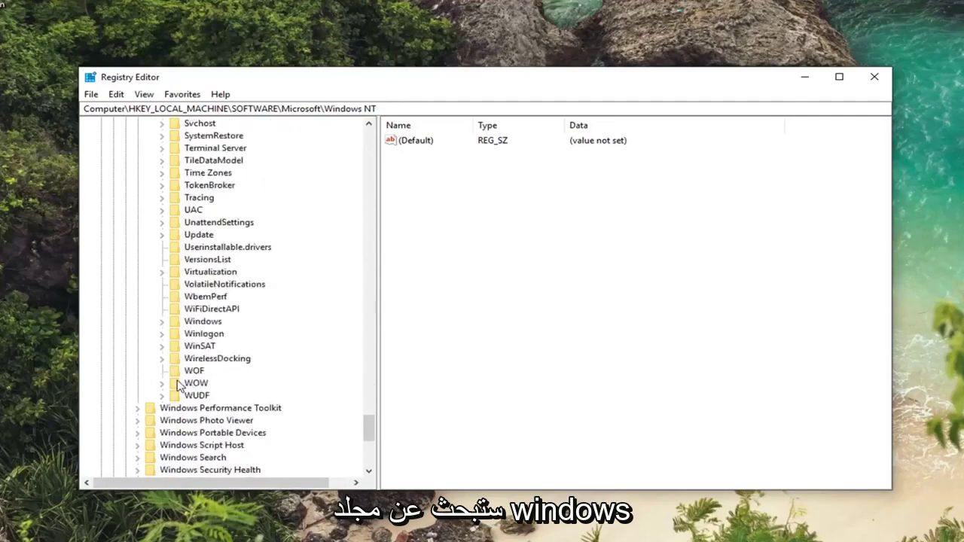
{"action": "left_click", "coordinate": [205, 323]}
{"action": "scroll", "coordinate": [175, 340], "scroll_direction": "up", "scroll_amount": 2}
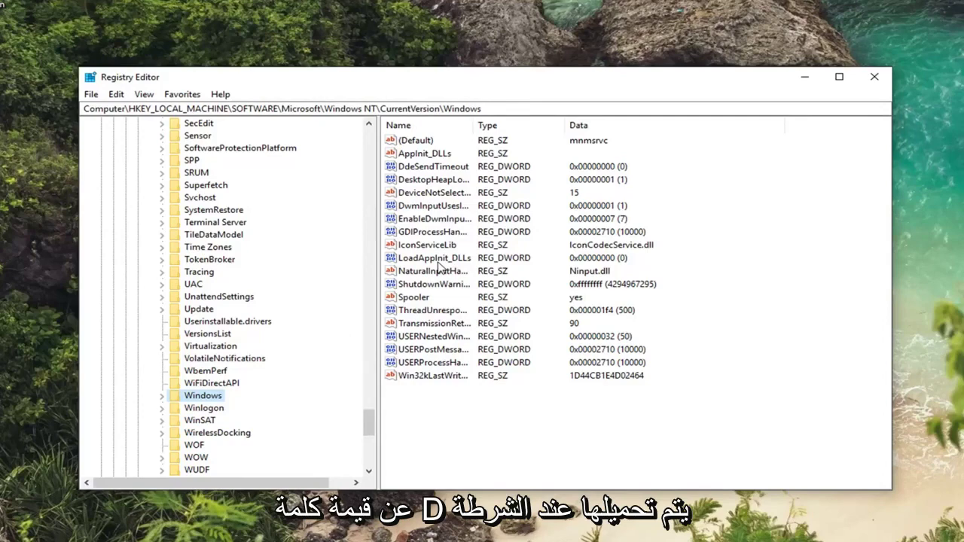
Step: Edit LoadAppInit_DLLs, entering 0 as its value data in hexadecimal
{"action": "left_click", "coordinate": [420, 261]}
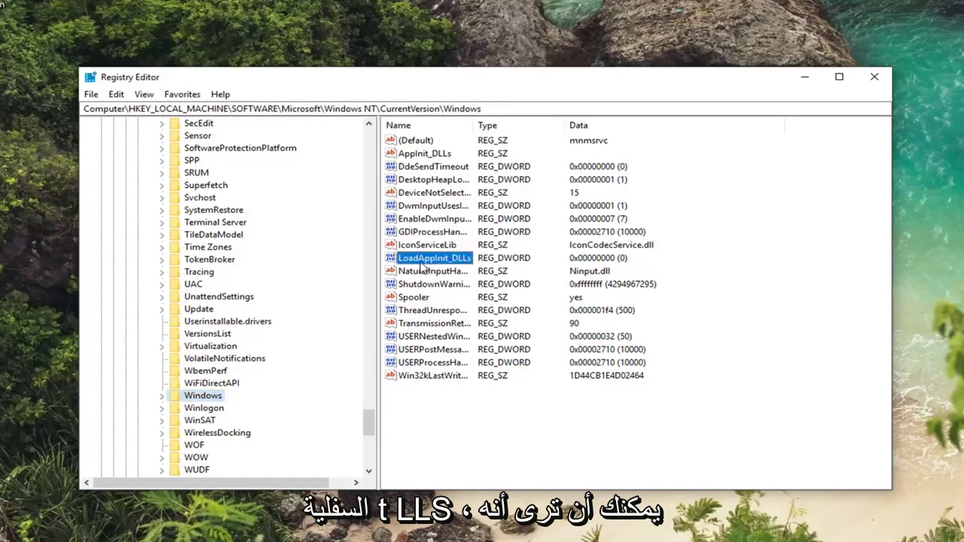
{"action": "double_click", "coordinate": [421, 264]}
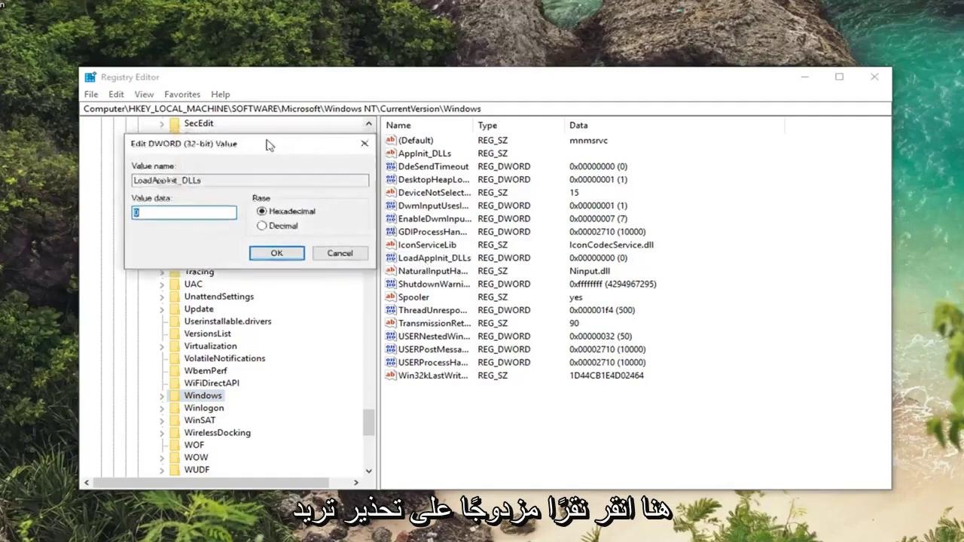
{"action": "left_click_drag", "start_coordinate": [268, 145], "coordinate": [586, 152]}
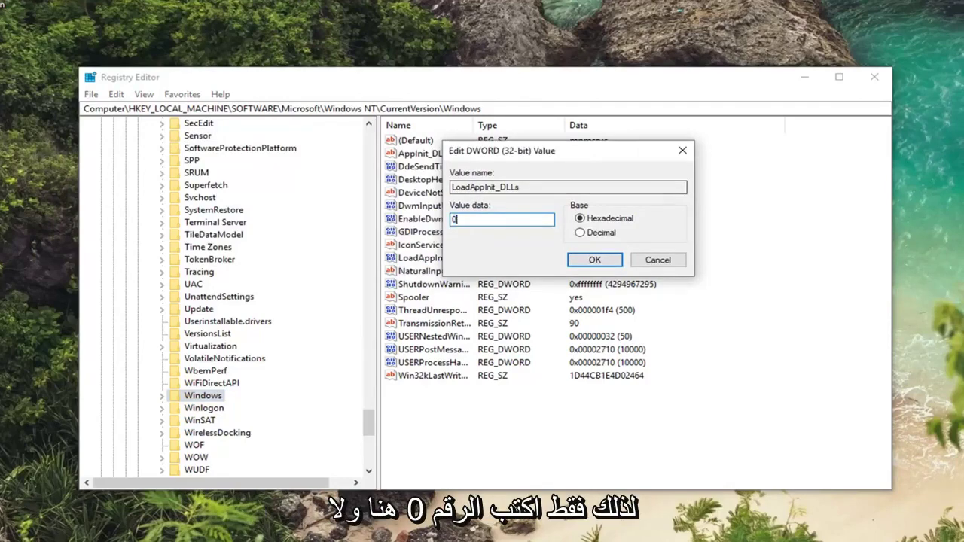
{"action": "type", "text": "0"}
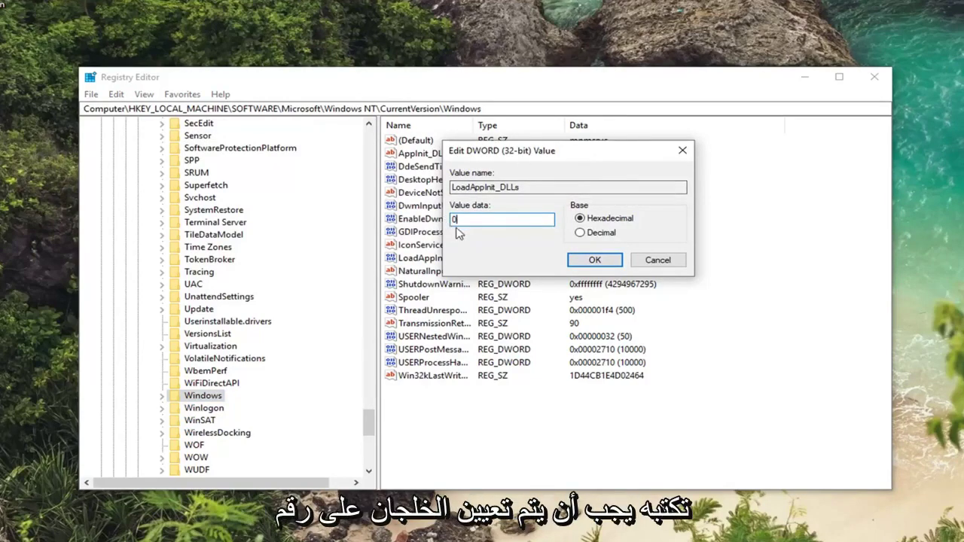